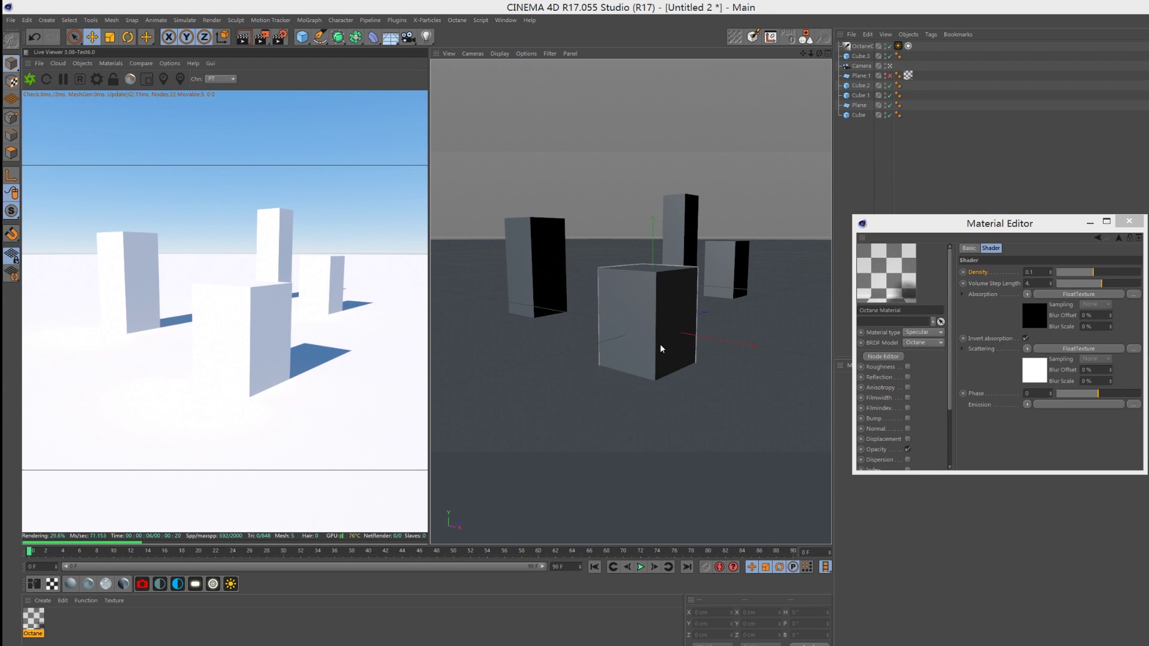
Commit the 0.1 density value and select Plane.1.
drag(910, 233, 891, 204)
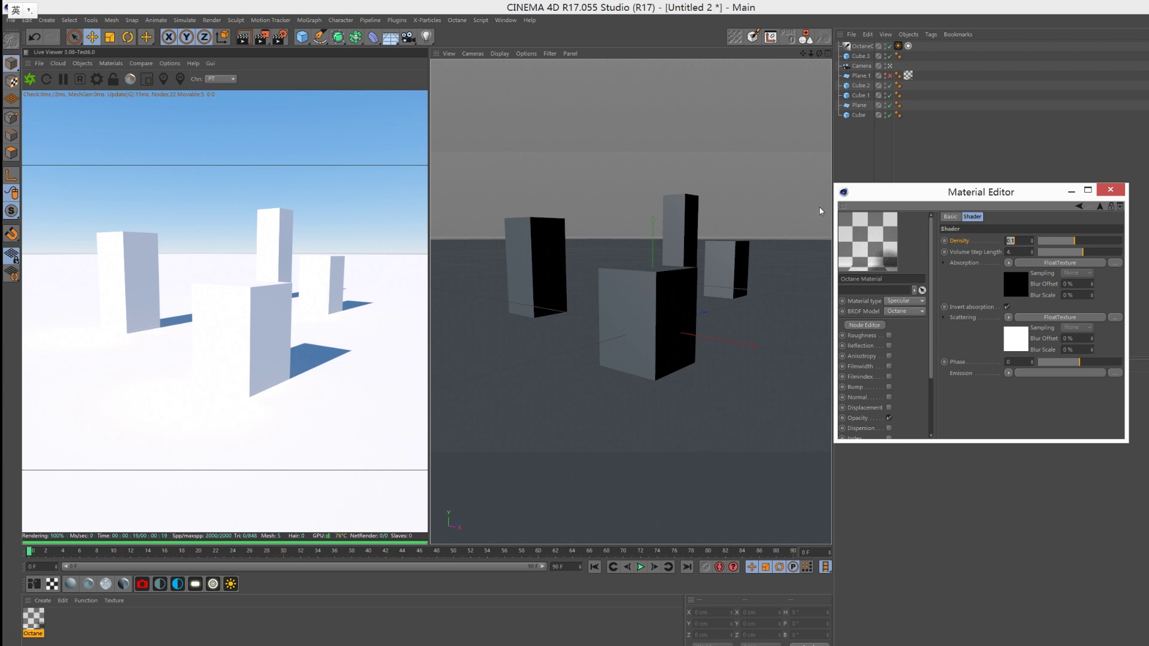
drag(870, 199, 924, 212)
click(864, 76)
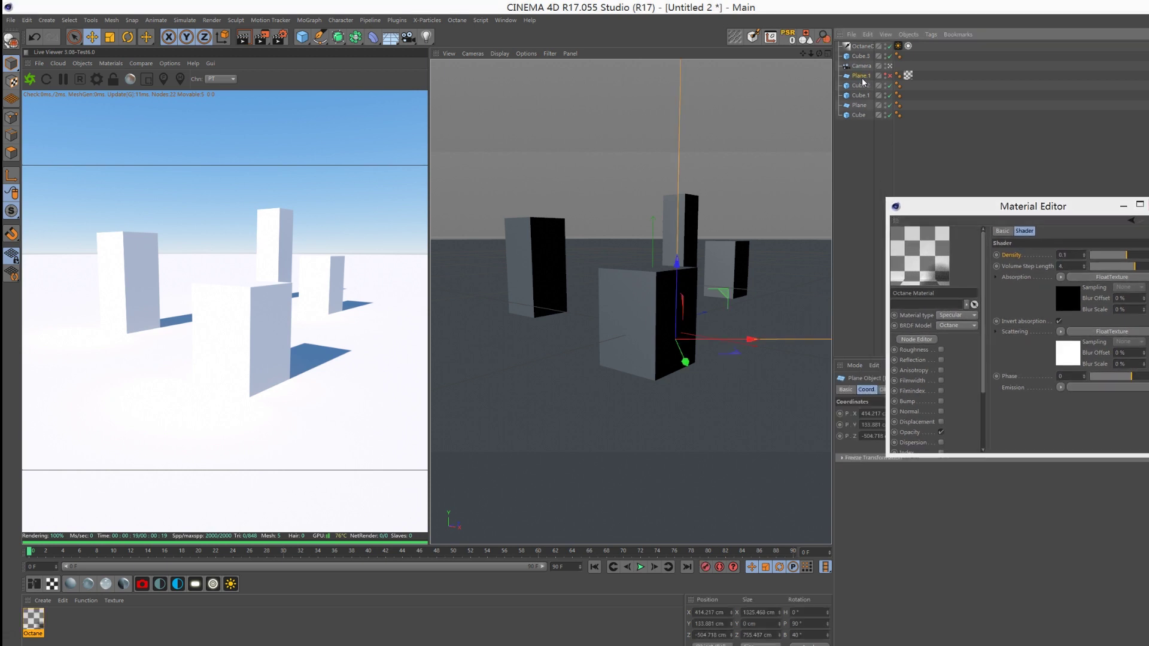
key(Return)
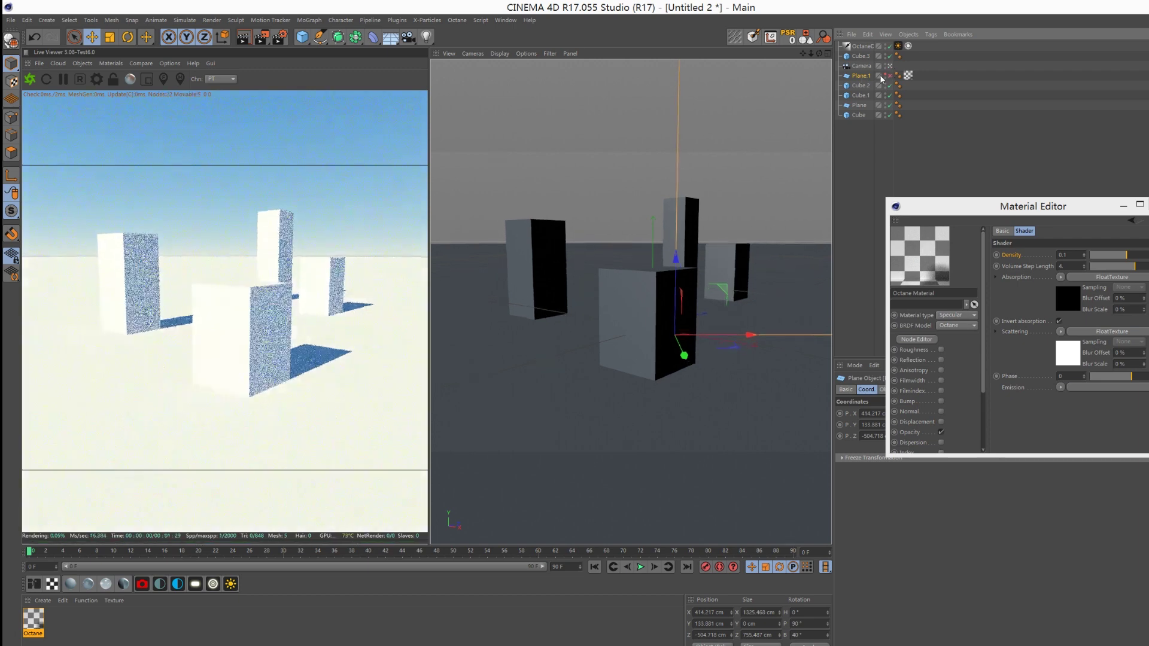
Unhide Plane.1 so it renders as a hazy panel before the camera.
mouse_move(633, 292)
alt+mouse_down()
mouse_move(683, 318)
mouse_move(616, 270)
alt+mouse_up()
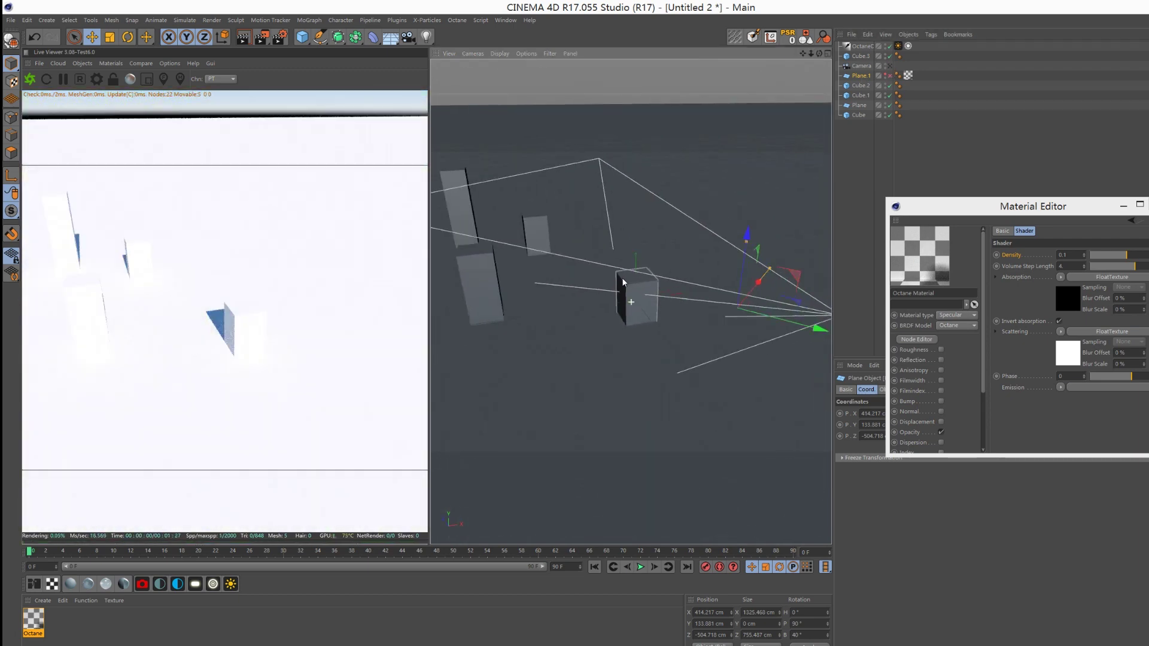
click(887, 77)
mouse_move(732, 289)
alt+mouse_down()
mouse_move(718, 261)
mouse_move(641, 239)
mouse_move(652, 263)
alt+mouse_up()
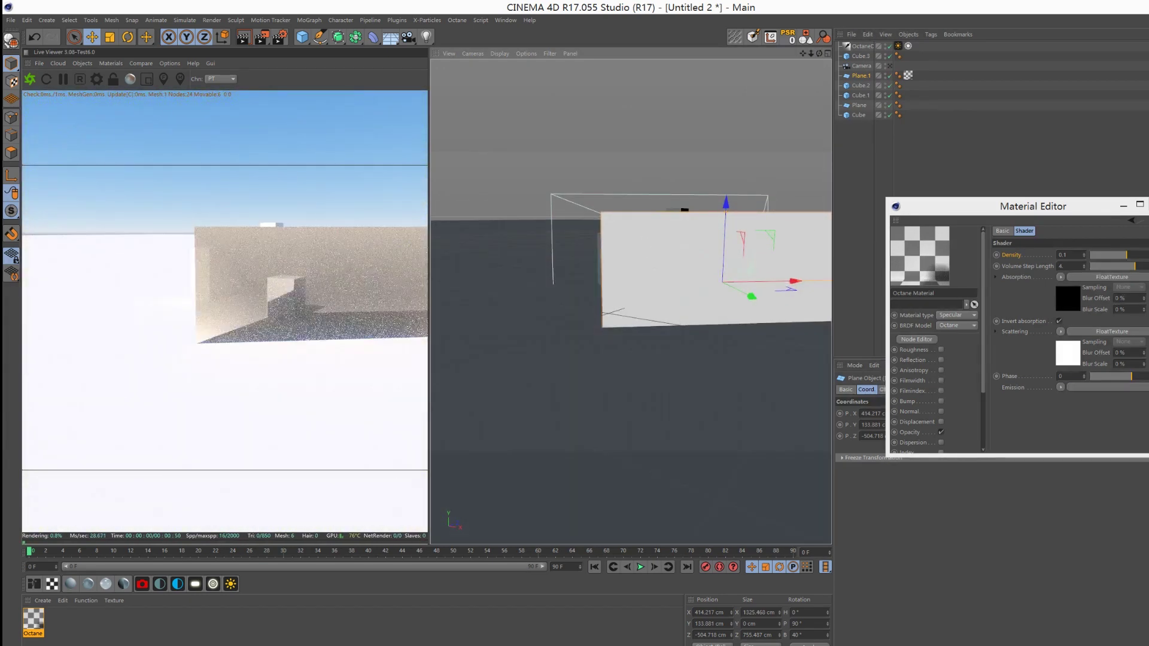
click(33, 620)
Open the plane's Octane material and review its Opacity, Medium and Index channels.
double_click(33, 619)
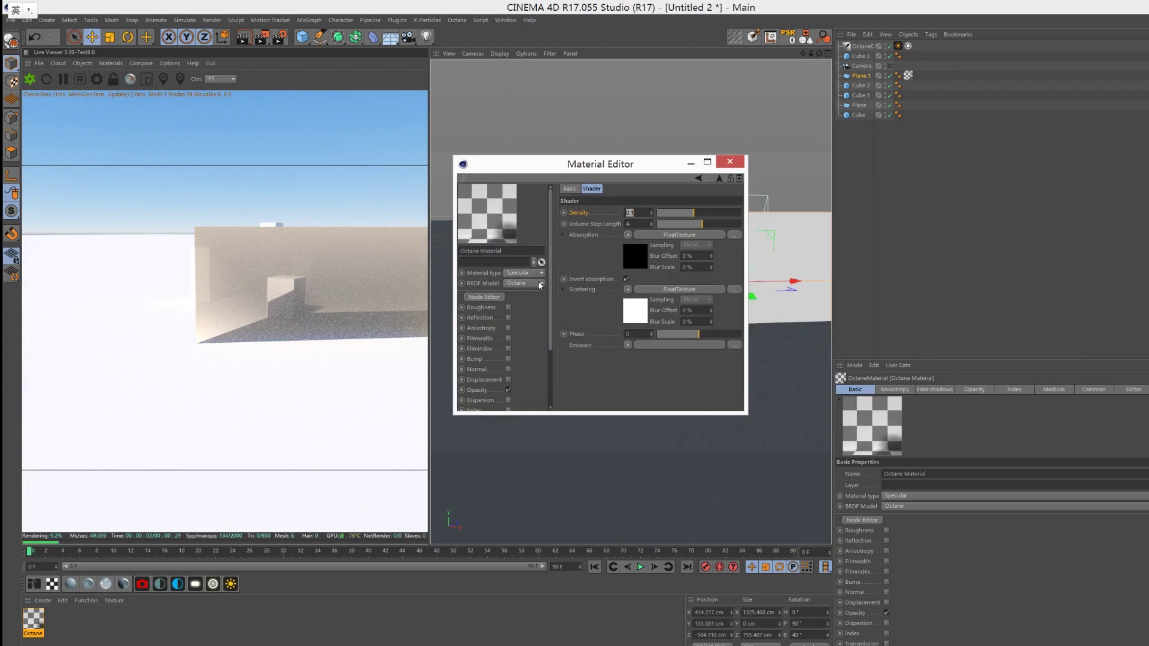
scroll(539, 191, down, 5)
drag(539, 171, 614, 159)
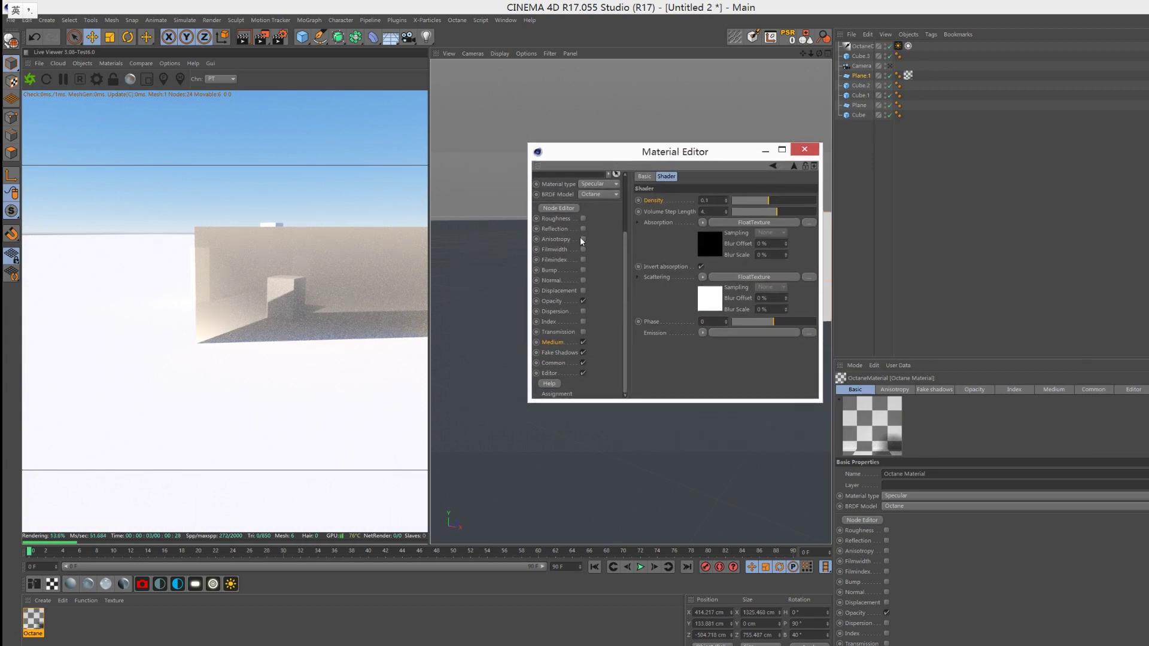
click(557, 303)
click(554, 343)
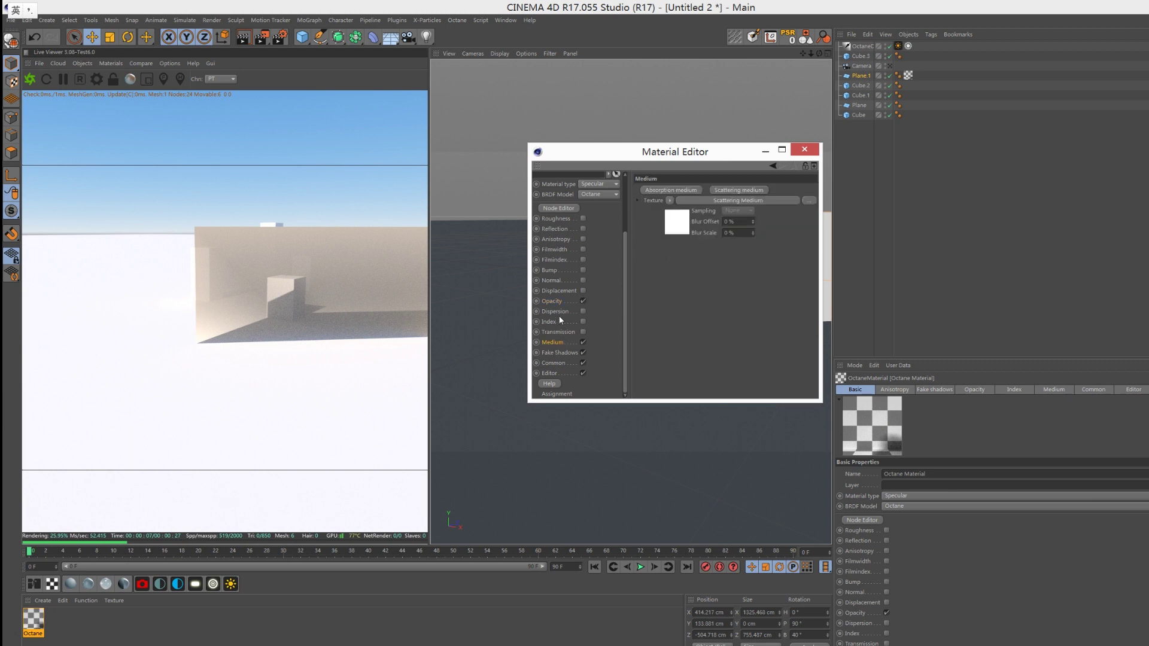
click(549, 321)
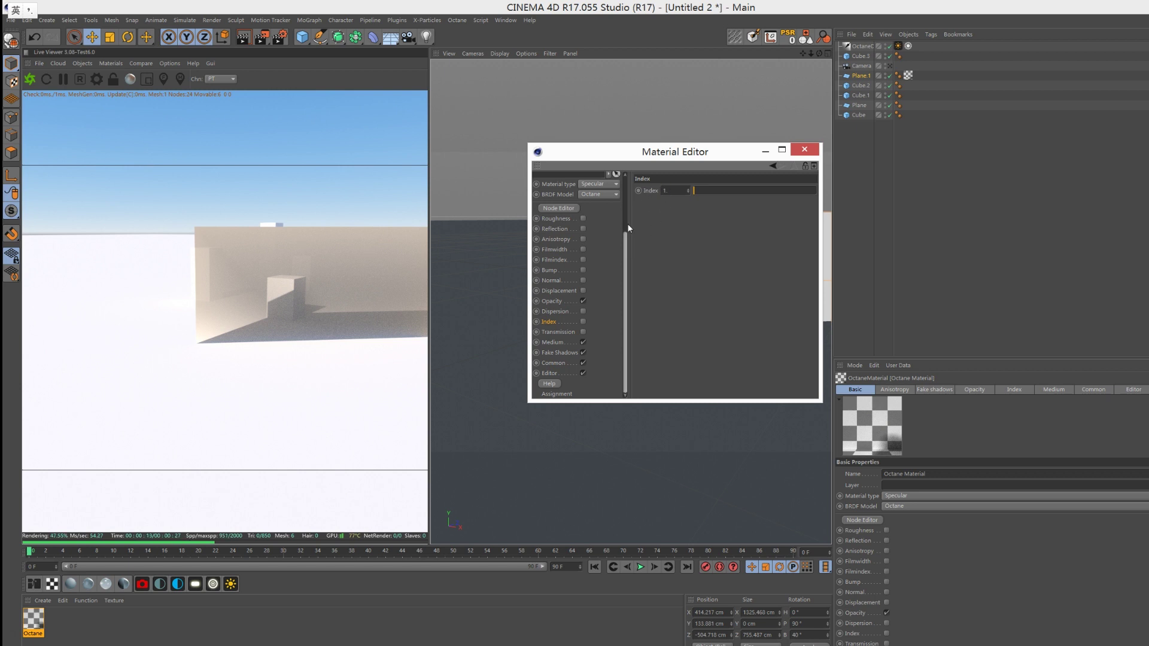
scroll(629, 223, up, 3)
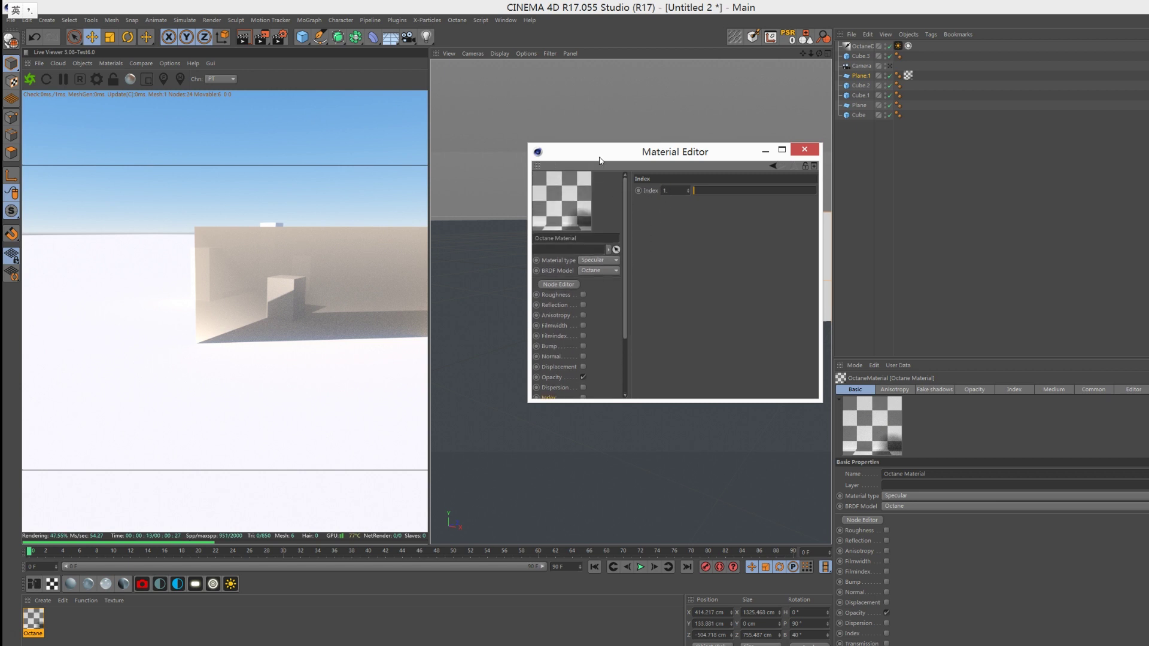
drag(611, 158, 780, 131)
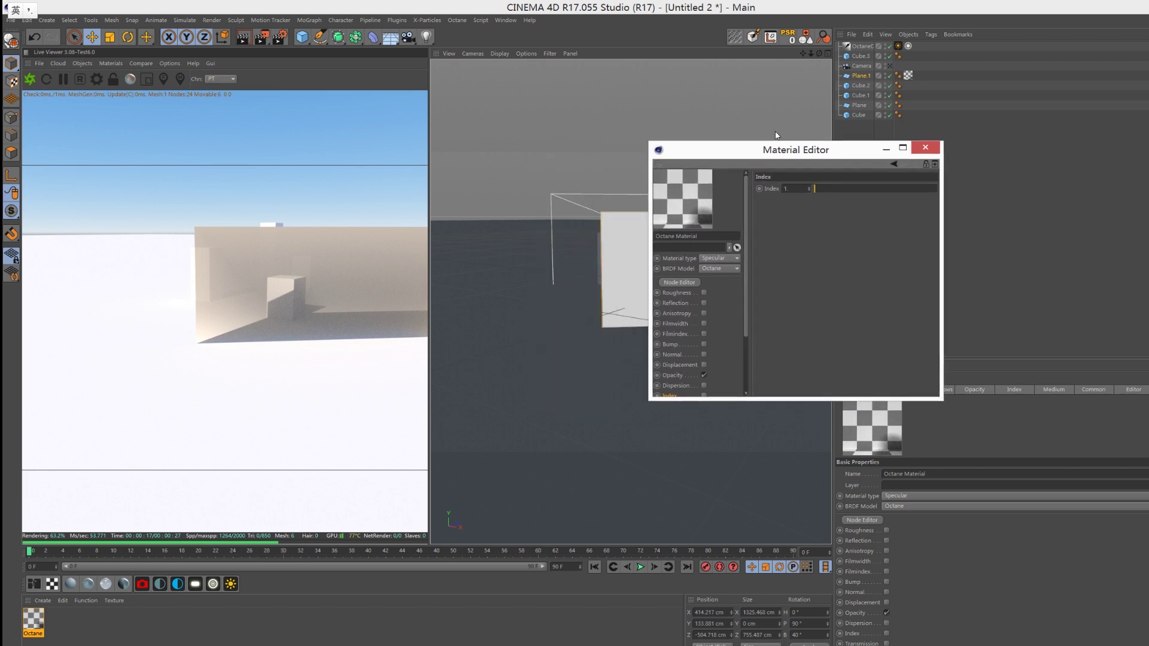
Bring up the Scattering Medium shader from the material's Medium channel.
click(731, 289)
scroll(732, 318, down, 2)
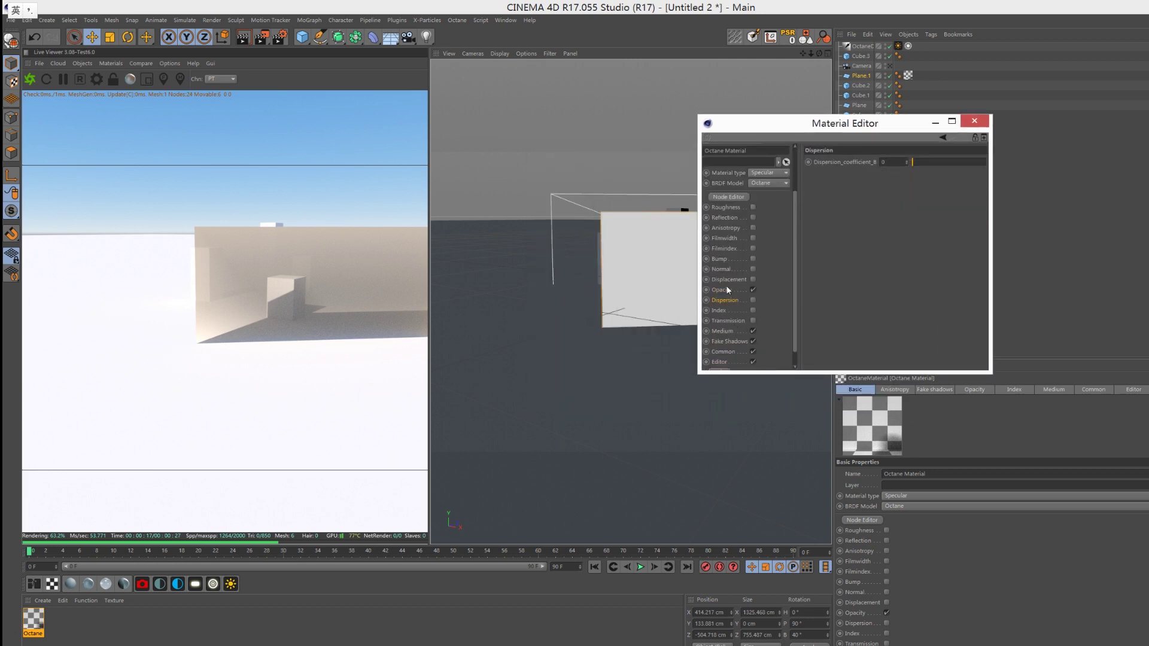
click(723, 330)
click(852, 183)
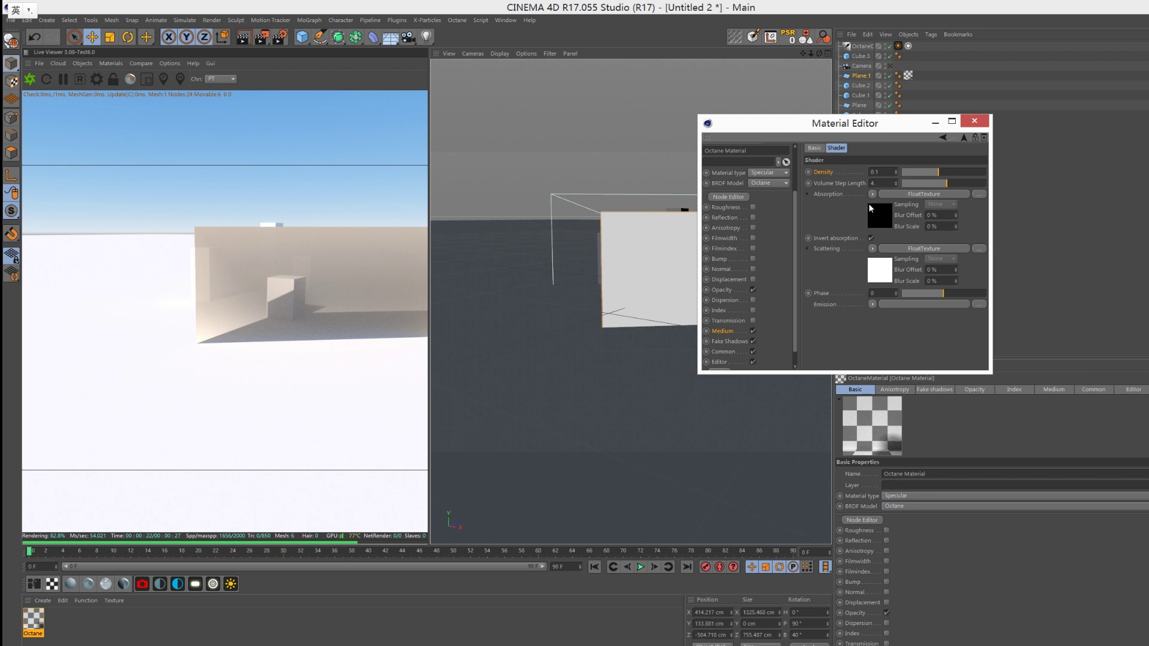
Inspect the Absorption and Scattering texture values, then close the Material Editor.
click(897, 194)
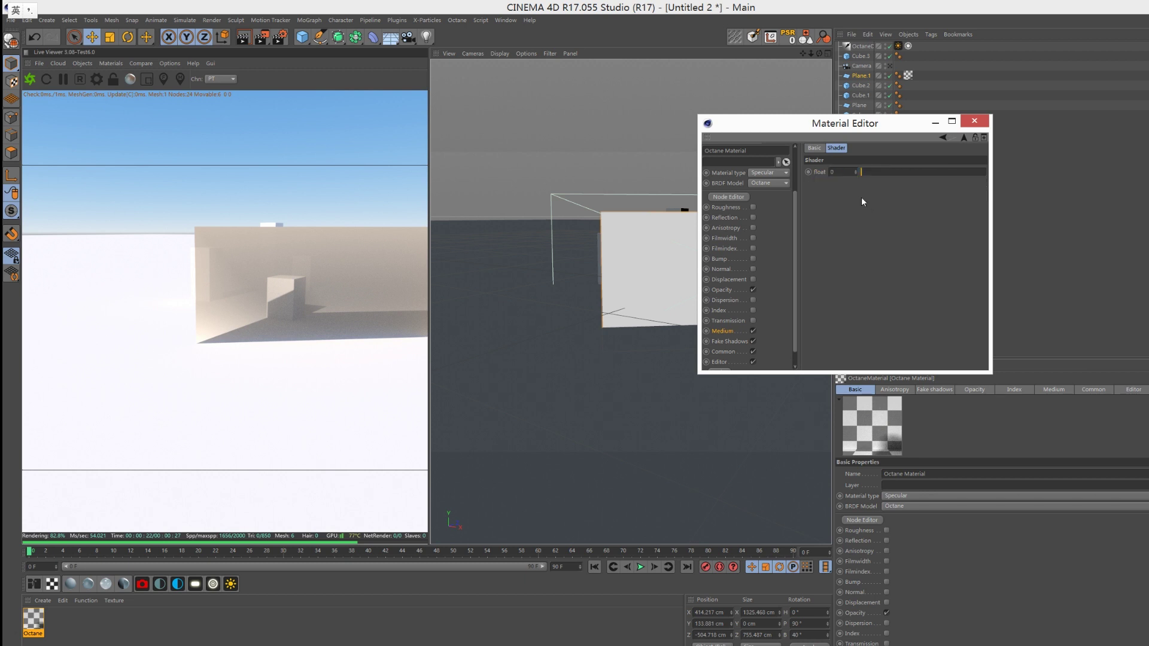
click(965, 137)
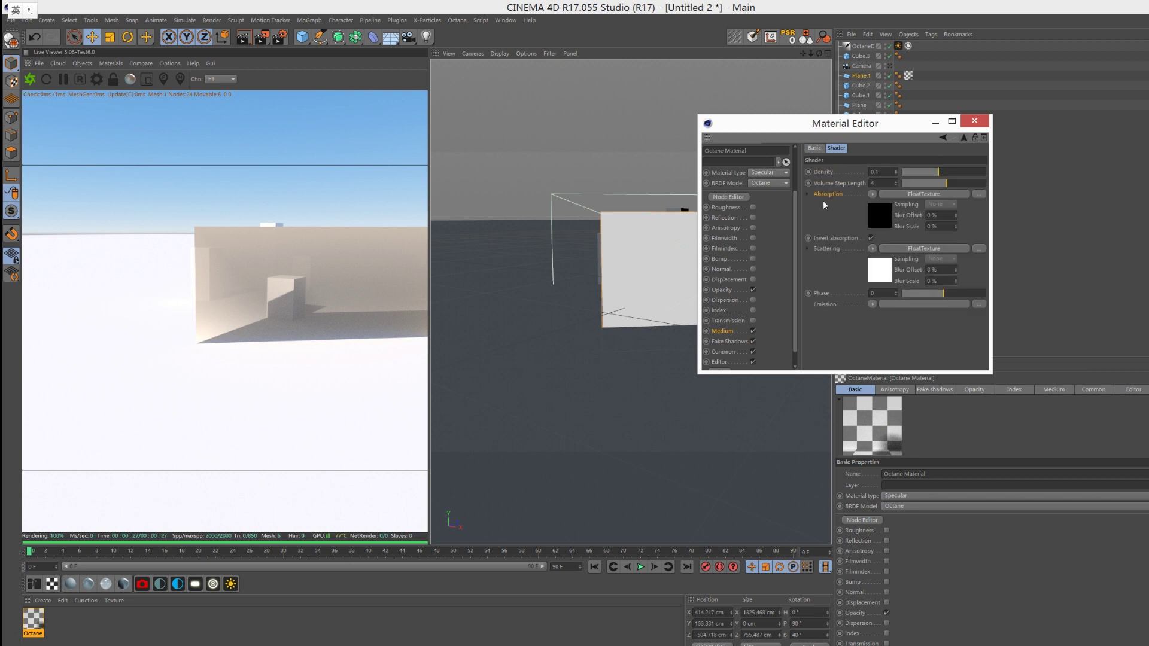
click(898, 194)
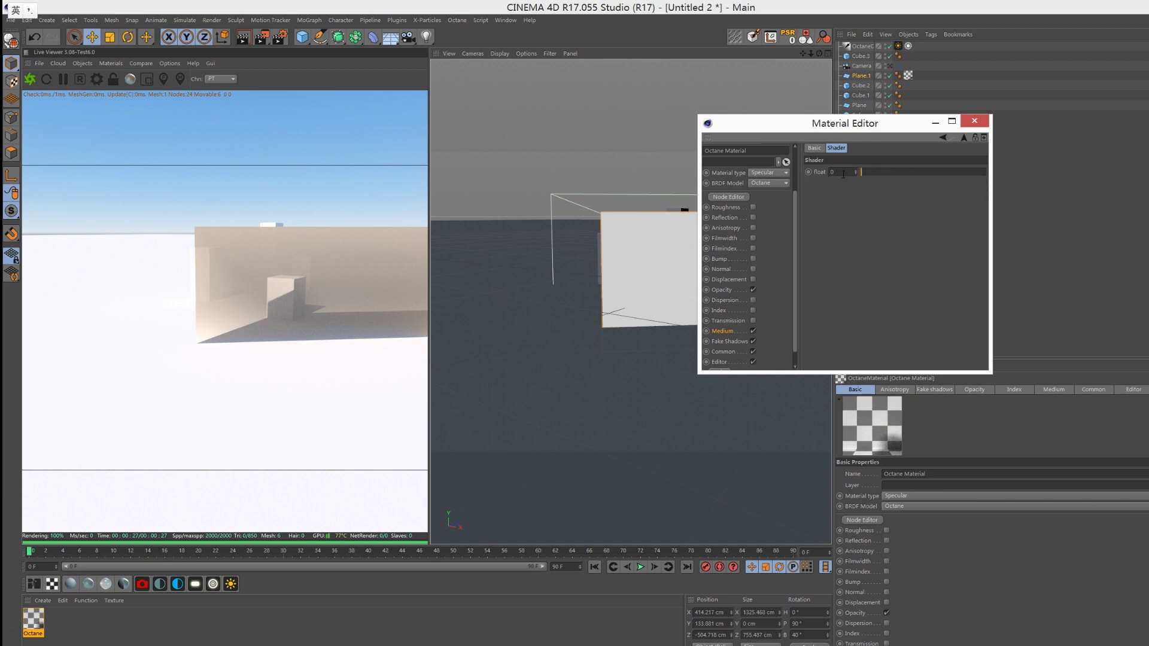
click(965, 137)
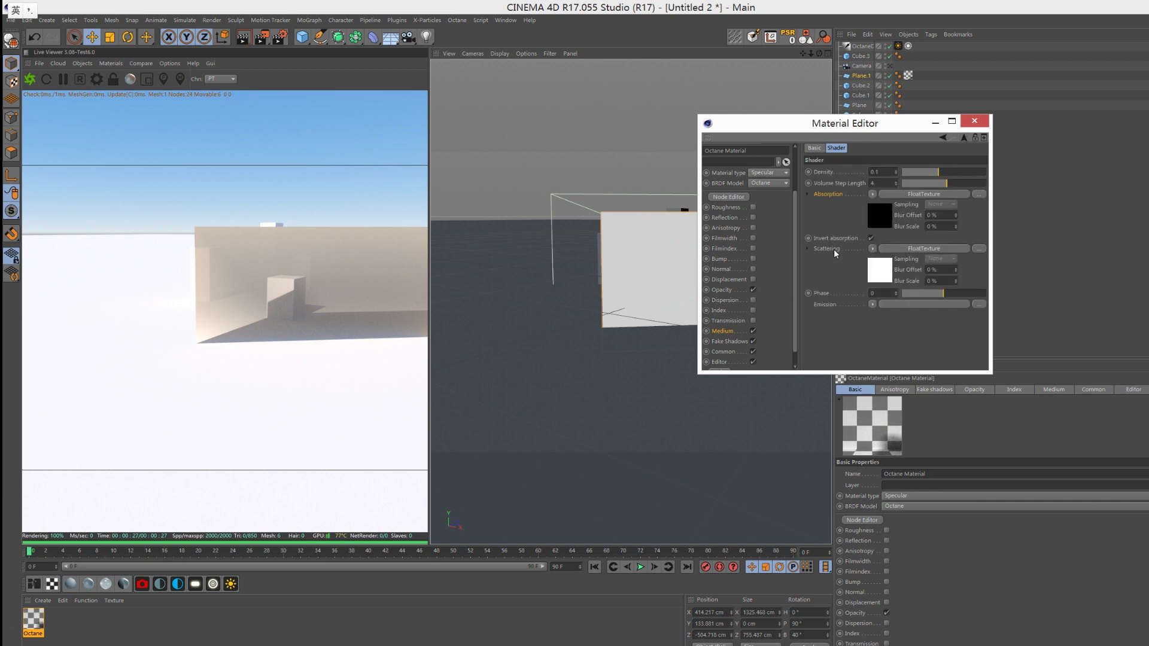
click(897, 249)
click(965, 137)
drag(871, 124, 883, 135)
click(987, 131)
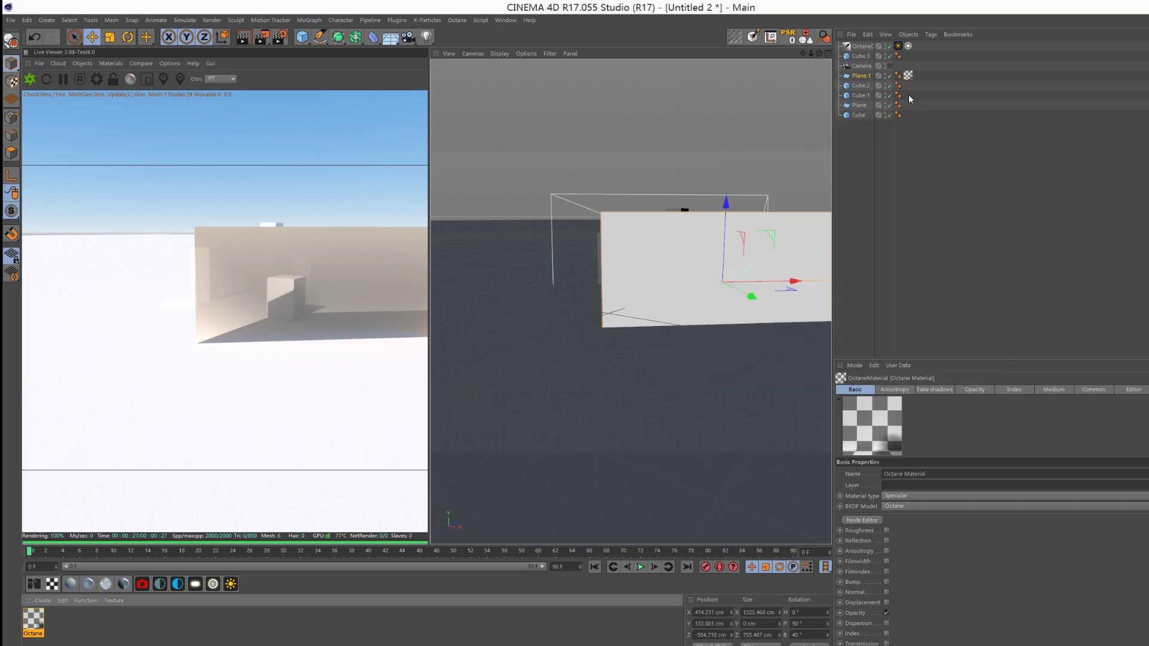
Look through the scene Camera with Plane.1 selected to see the fog-softened boxes.
click(889, 66)
click(862, 77)
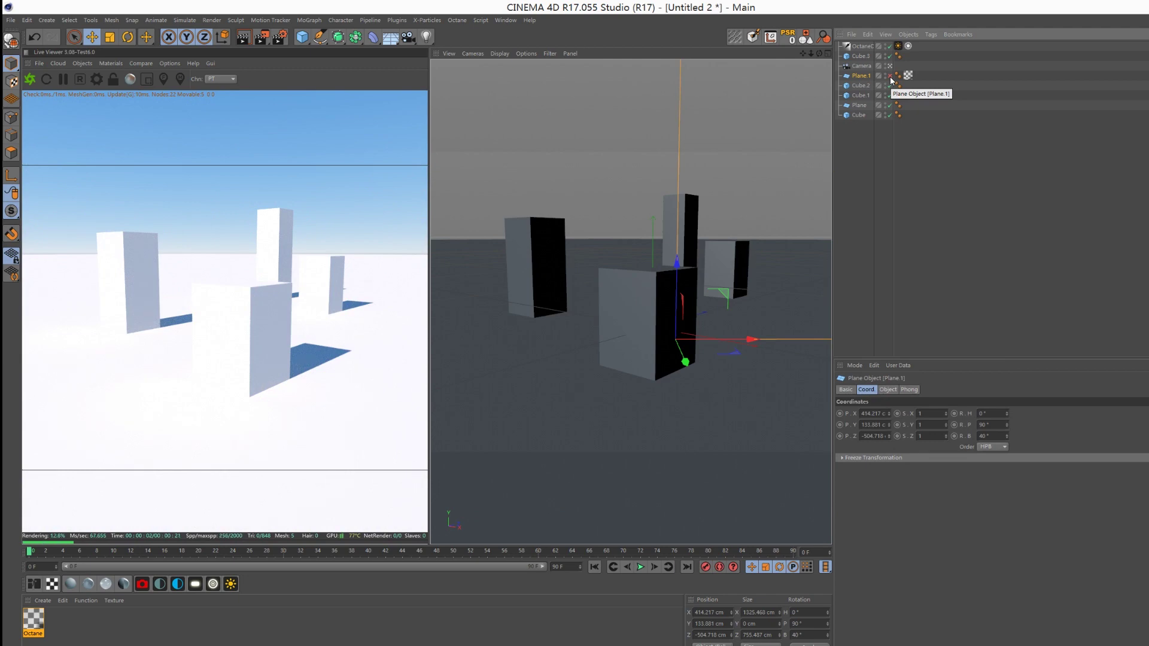
click(891, 80)
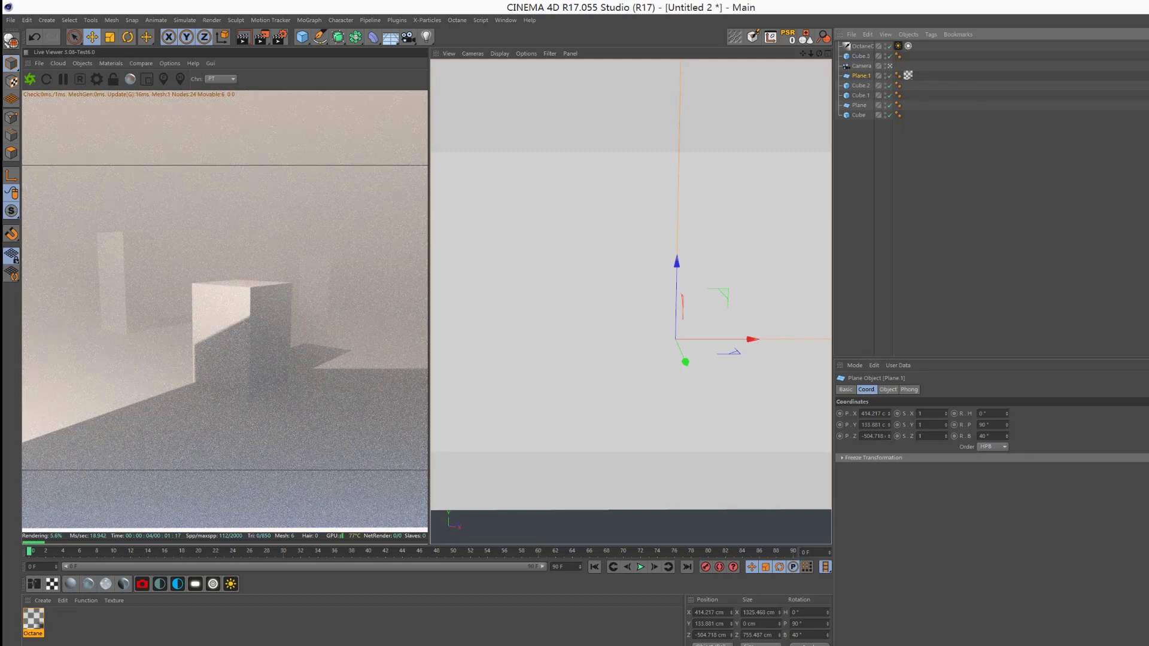
double_click(908, 74)
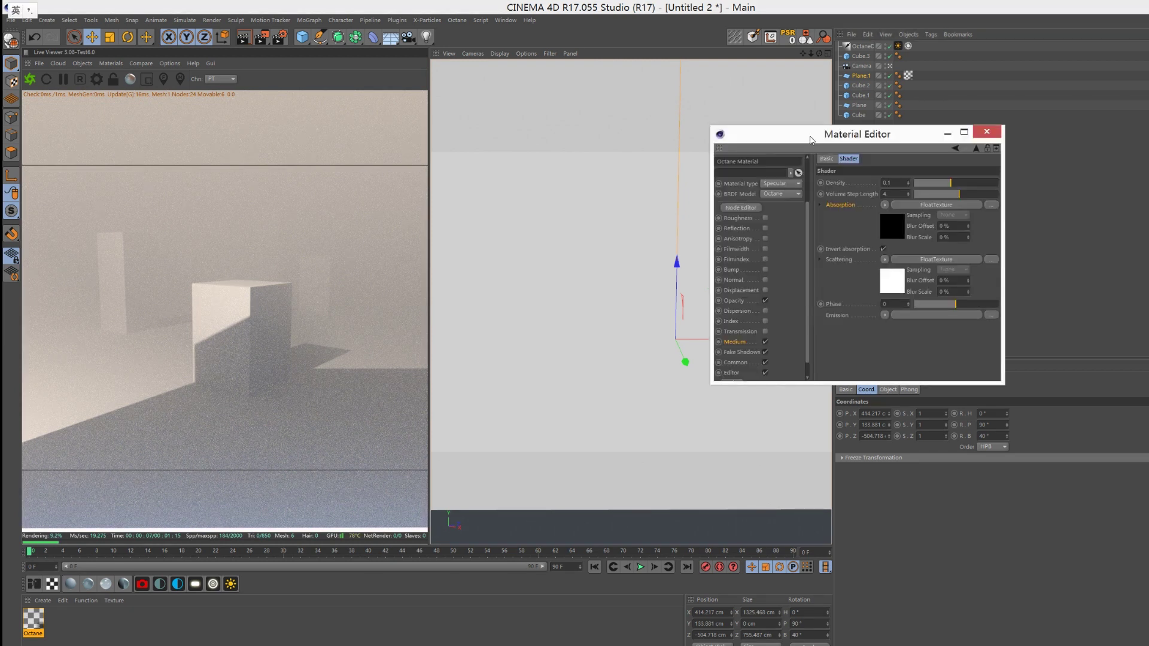
drag(811, 139, 775, 167)
click(952, 161)
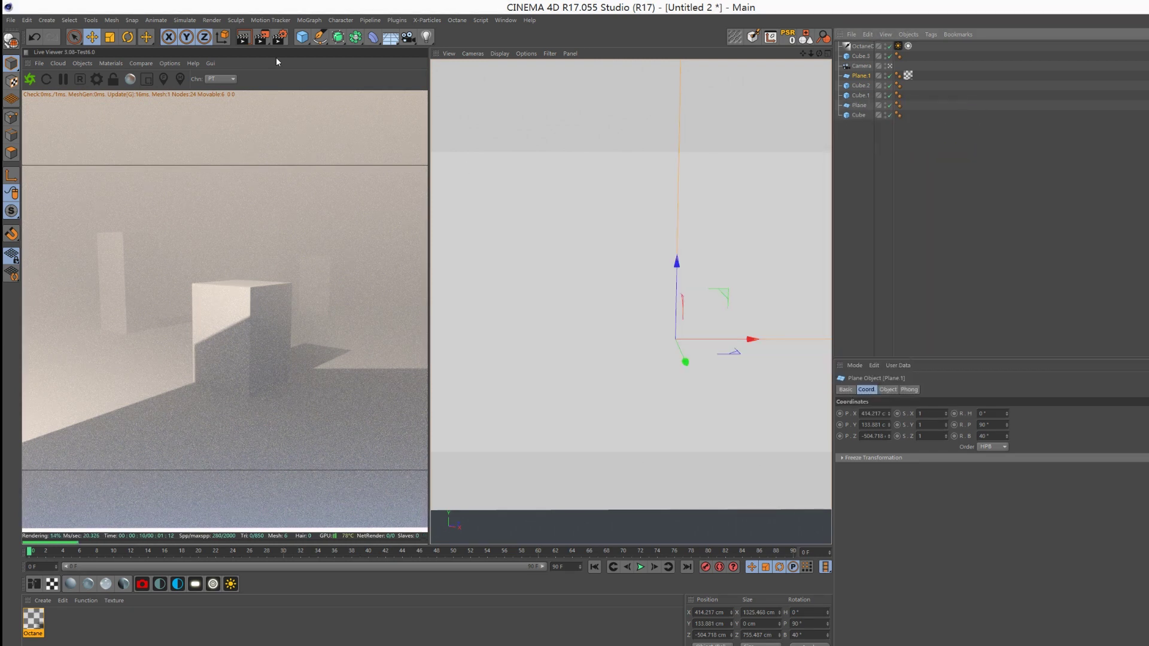
click(81, 64)
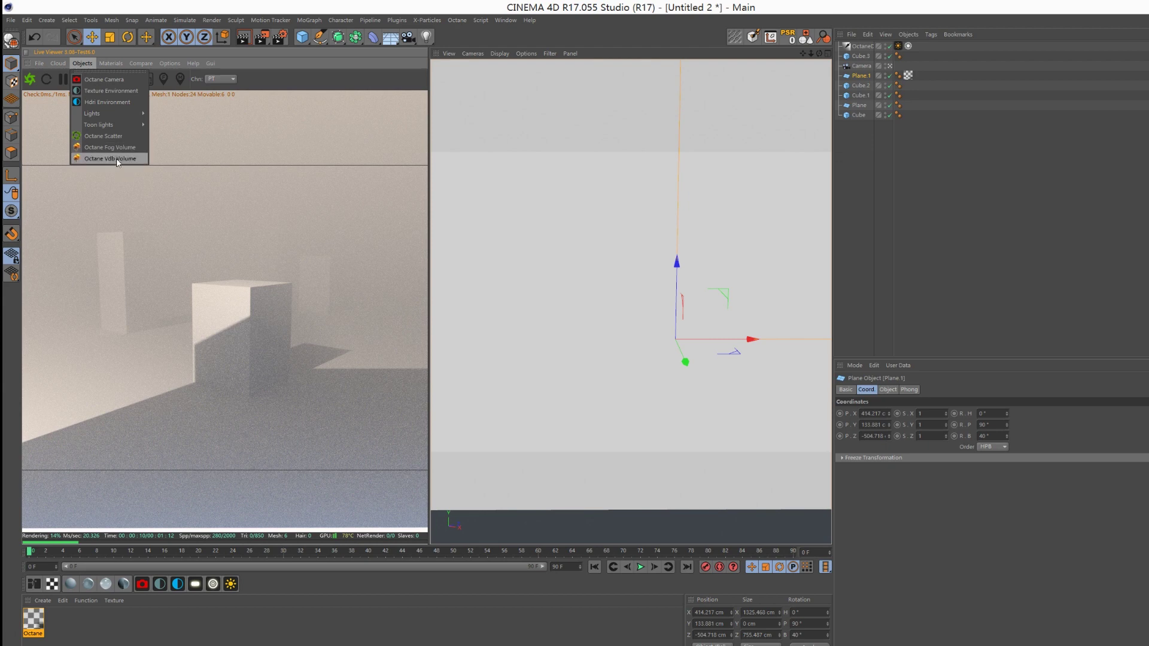
click(513, 38)
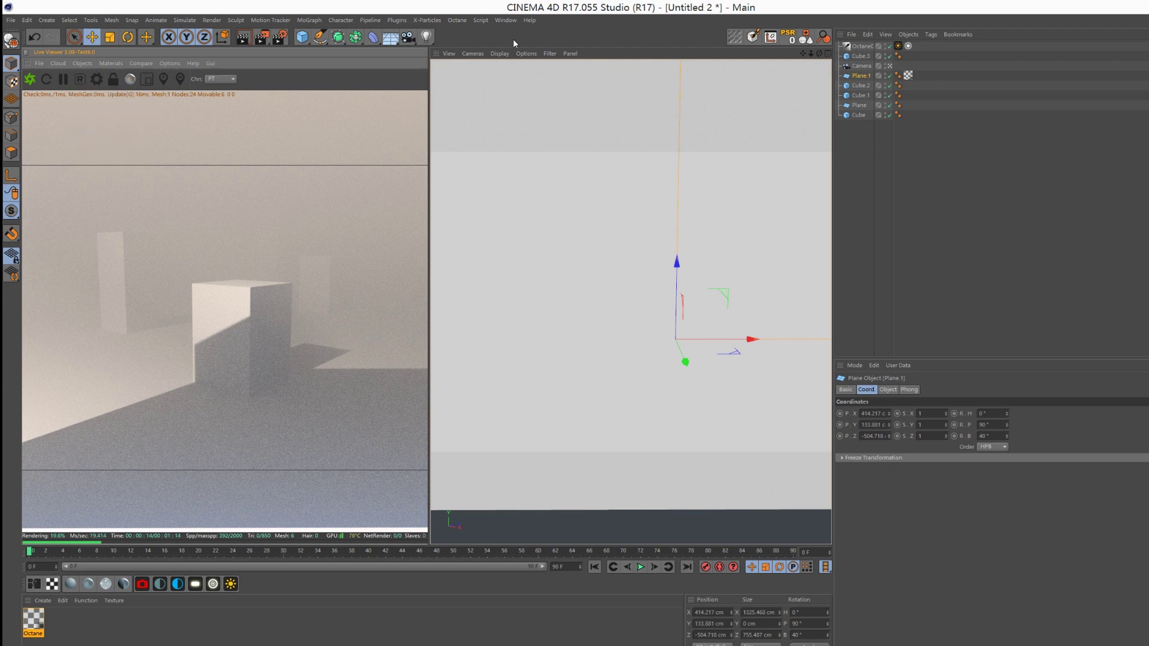